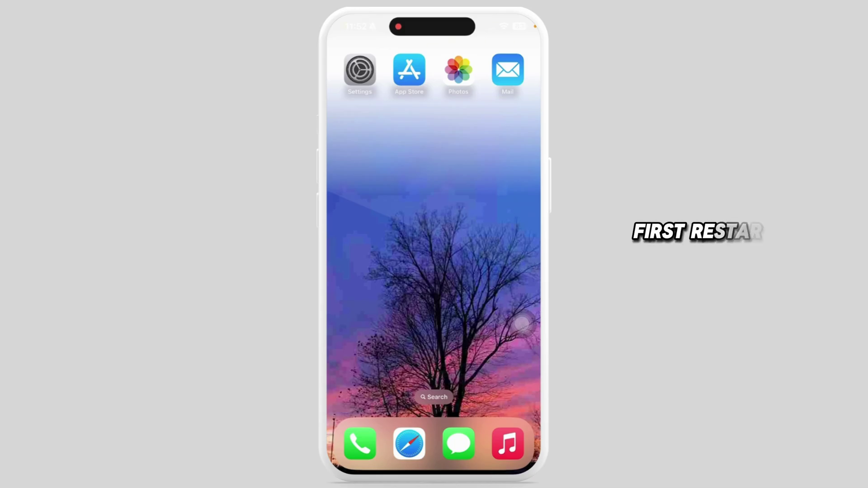
scroll(519, 323, "down", 1)
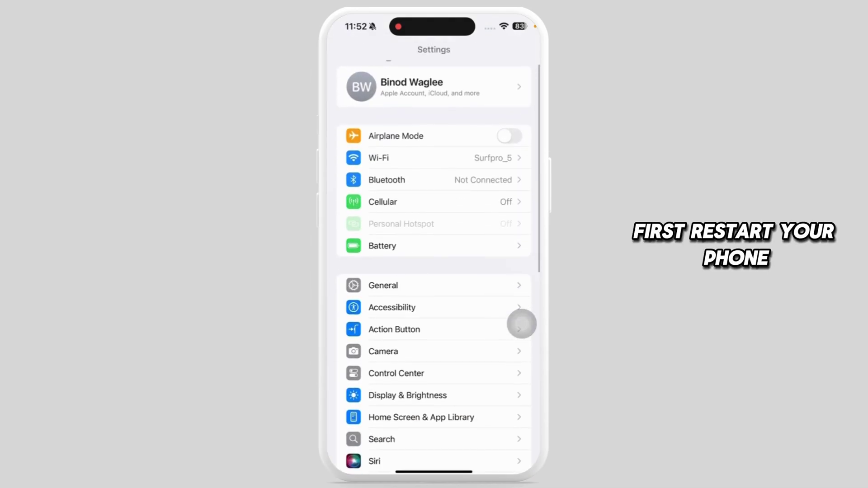
- Go to the General page listing About, Software Update and iPhone Storage
left_click(502, 272)
scroll(521, 269, "down", 3)
scroll(511, 367, "down", 3)
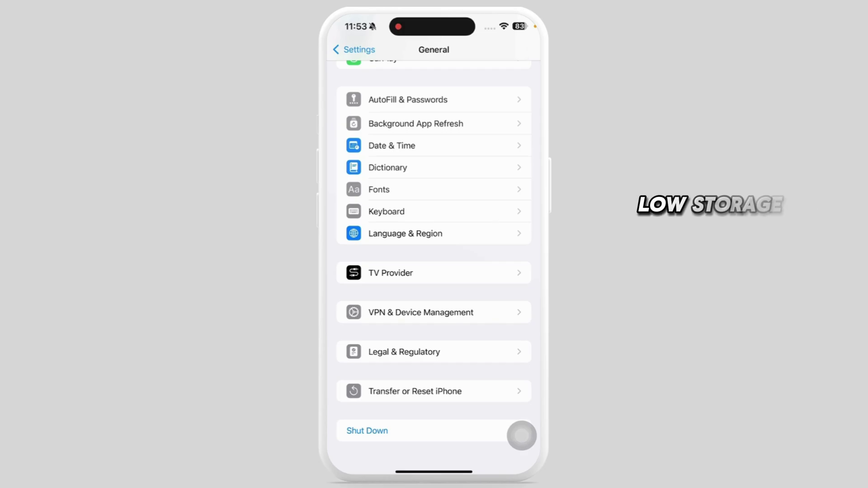
scroll(433, 271, "up", 10)
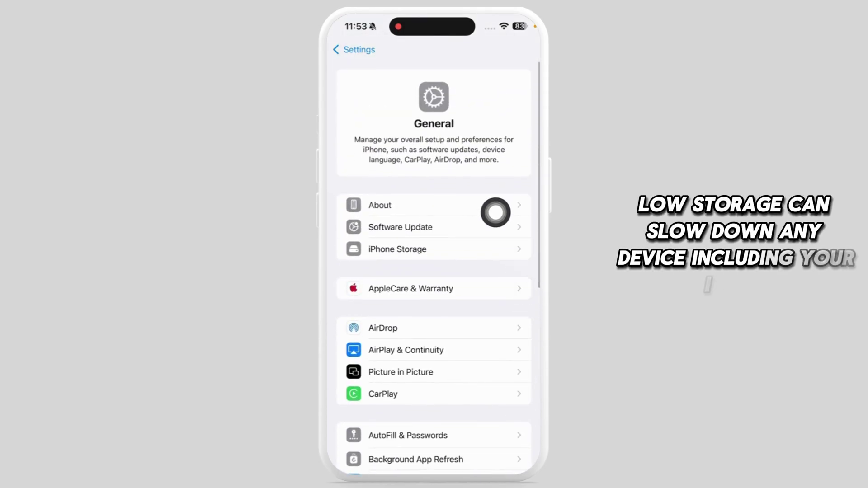
left_click(522, 244)
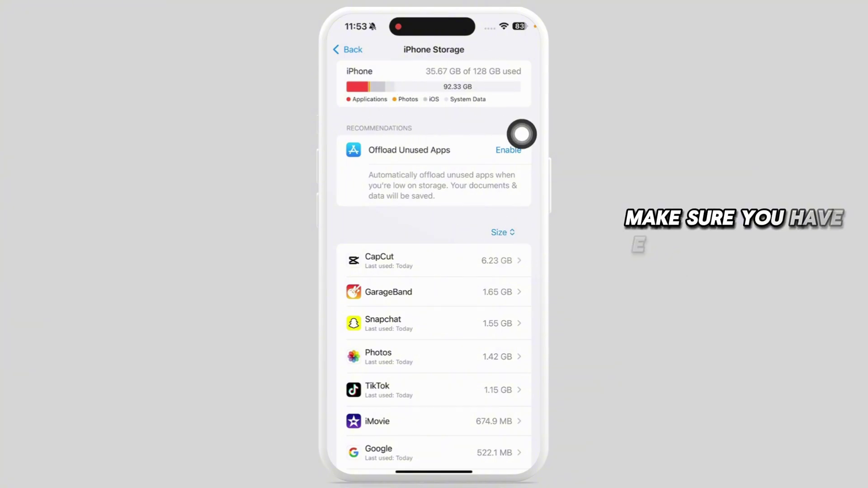
scroll(521, 134, "down", 5)
scroll(521, 134, "down", 1)
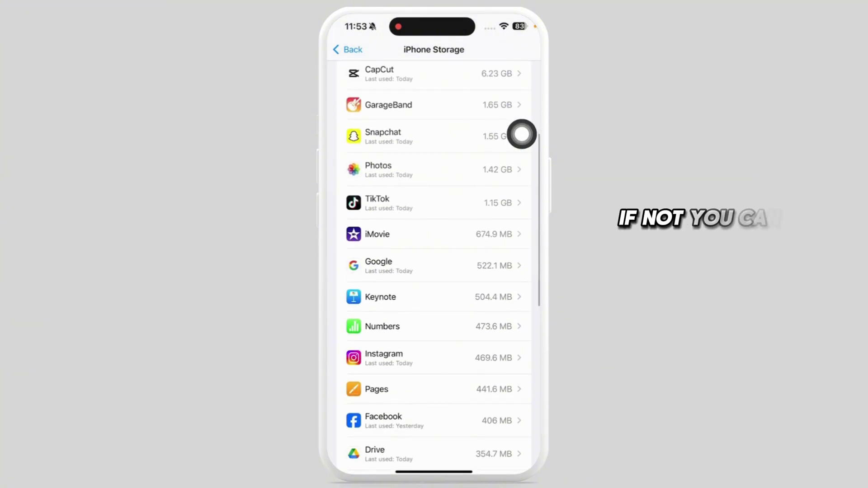
scroll(521, 229, "down", 4)
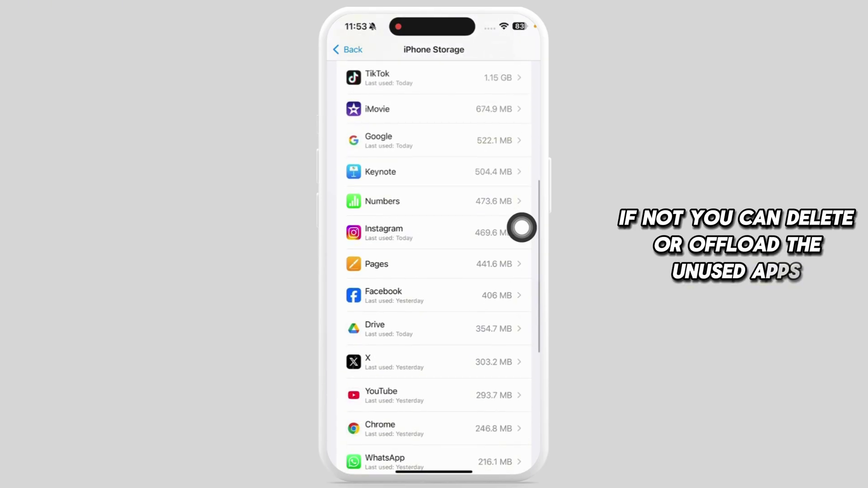
scroll(521, 228, "down", 2)
scroll(522, 229, "down", 1)
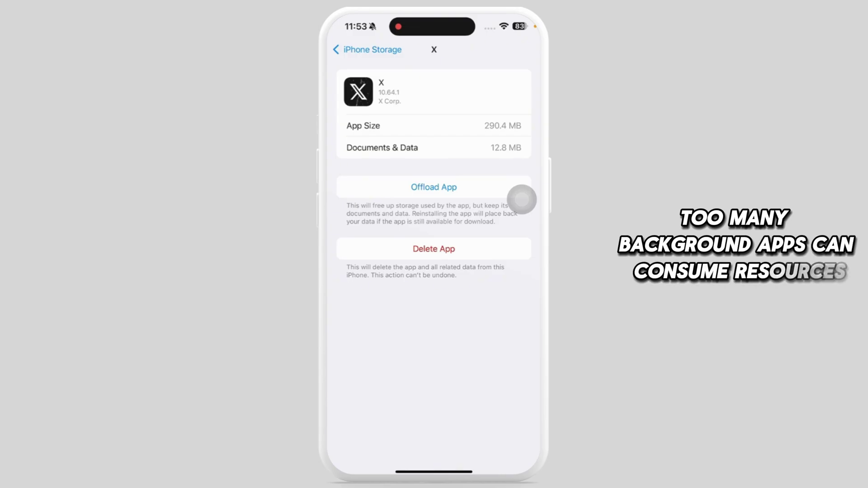
left_click(366, 50)
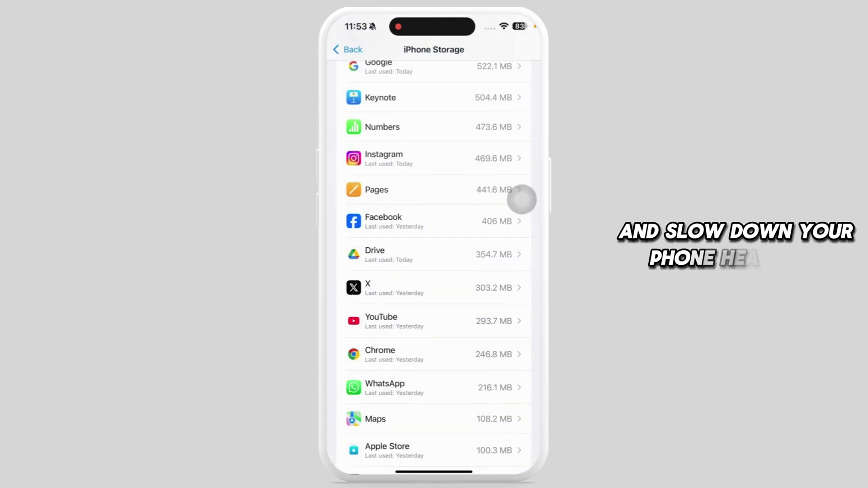
left_click(340, 49)
scroll(521, 200, "down", 5)
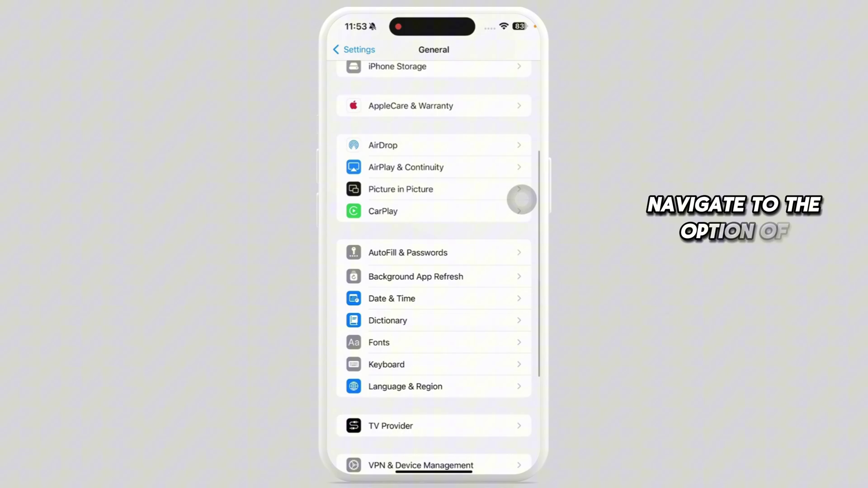
left_click(522, 274)
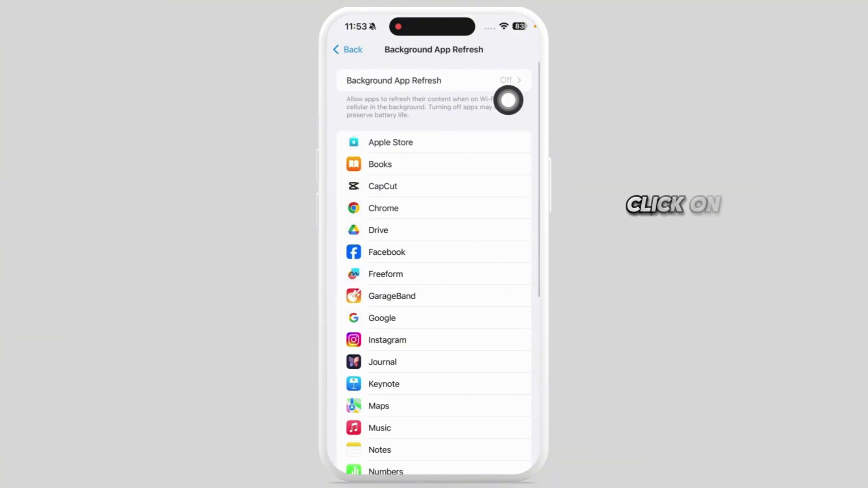
left_click(522, 74)
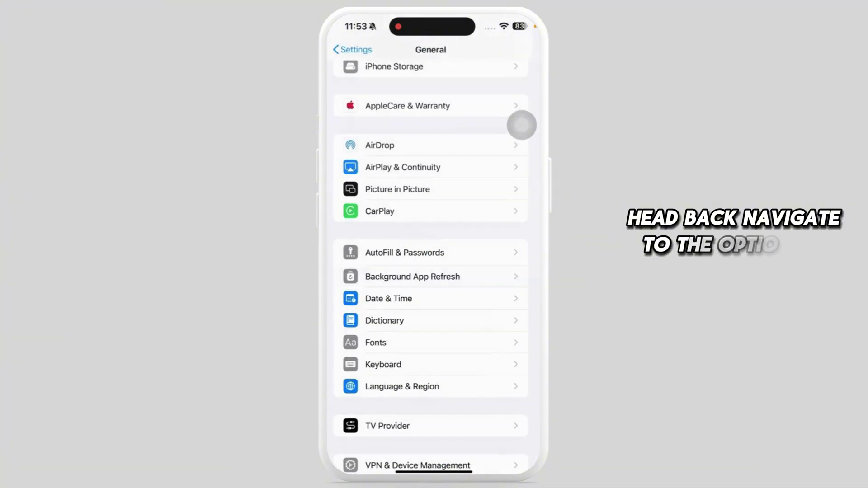
scroll(522, 124, "up", 3)
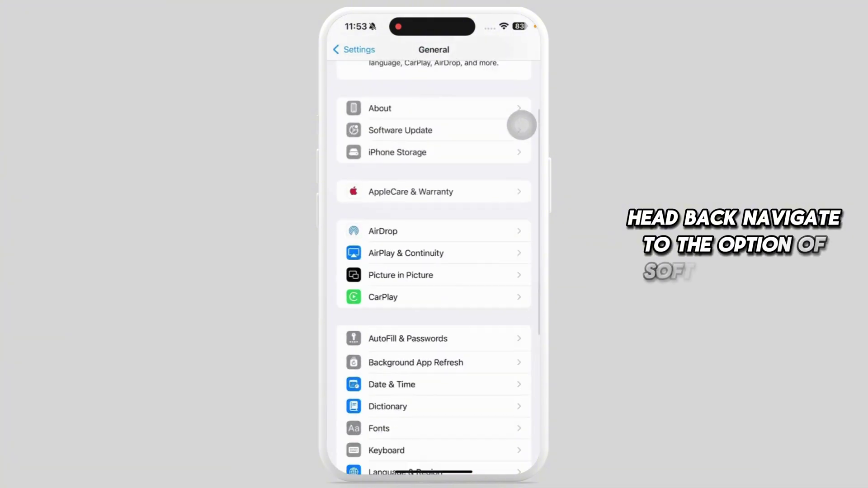
scroll(522, 124, "up", 3)
left_click(506, 226)
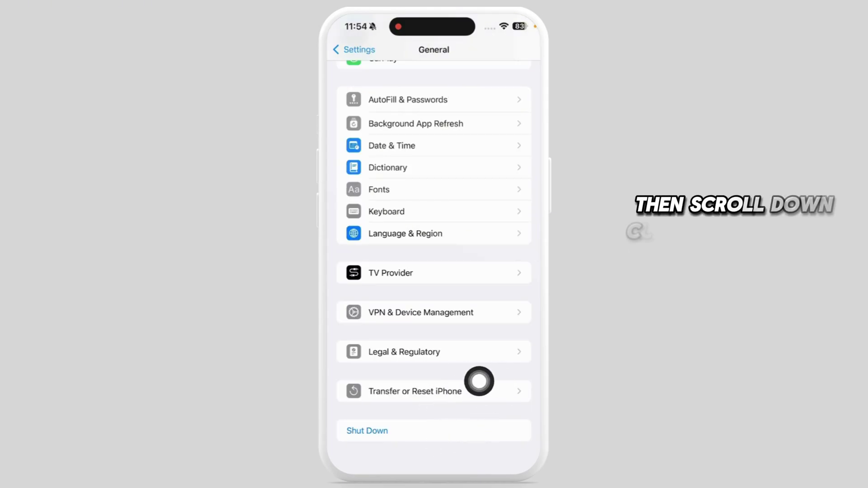
- Choose Reset All Settings from Transfer or Reset iPhone's reset options and confirm it
left_click(467, 401)
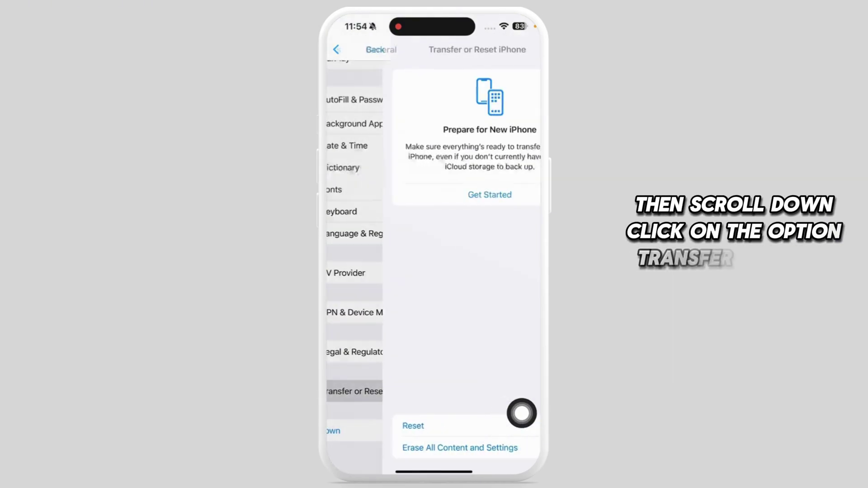
left_click(519, 417)
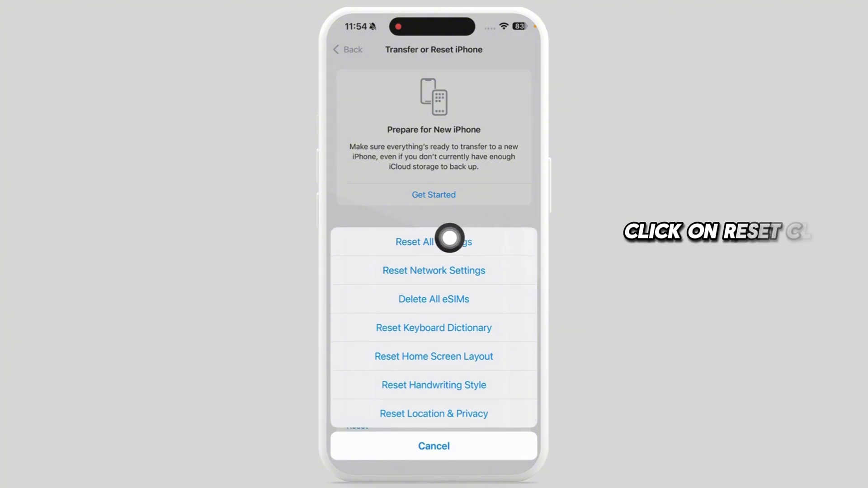
left_click(521, 238)
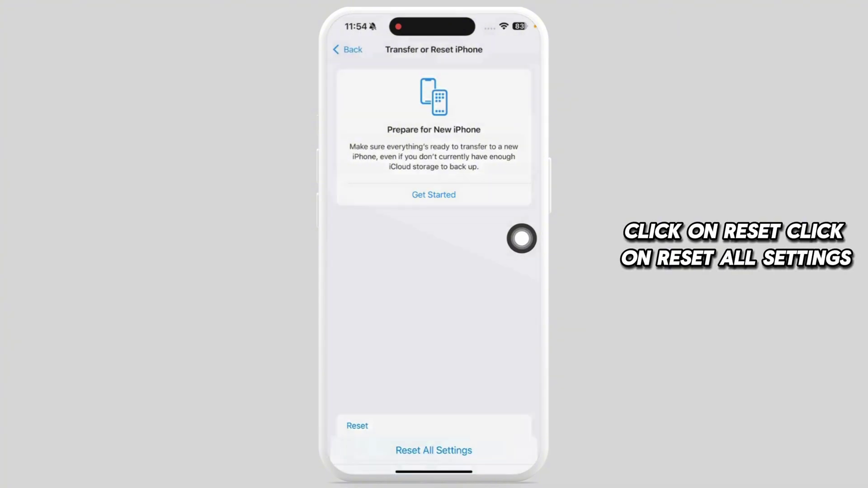